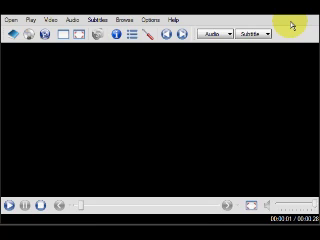
click(50, 19)
mouse_move(75, 89)
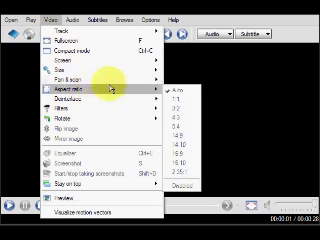
click(287, 27)
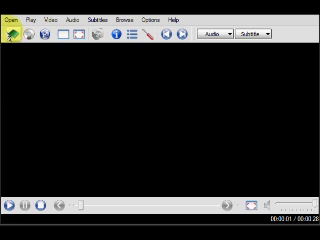
click(10, 19)
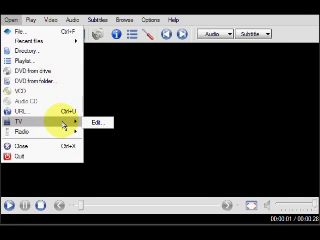
mouse_move(40, 121)
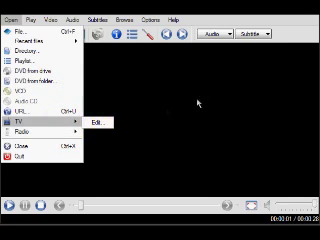
click(196, 100)
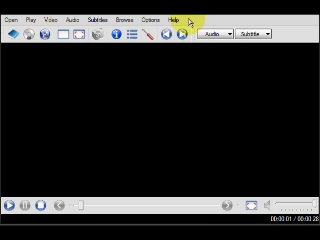
click(72, 19)
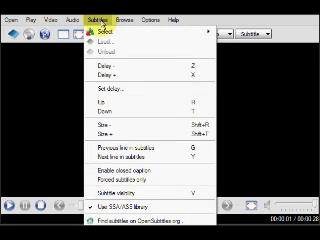
click(218, 24)
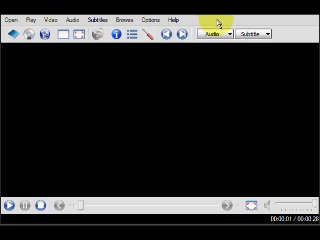